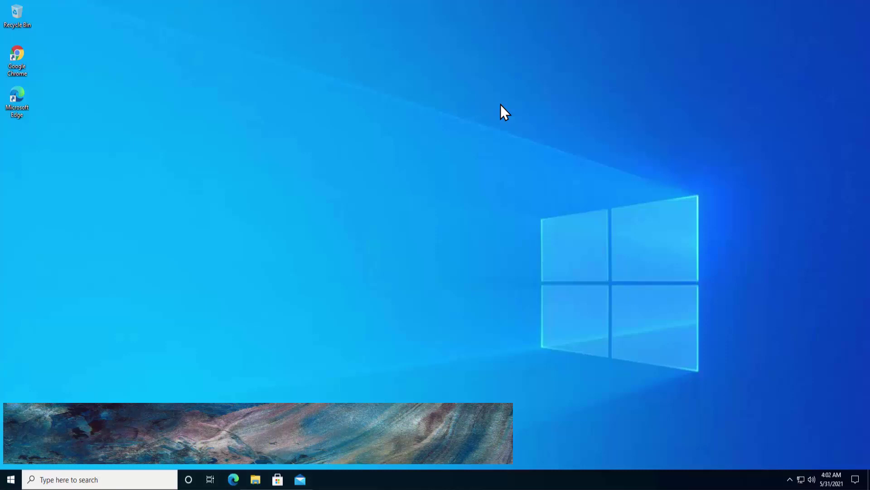
Show the Microsoft Edge shortcut's Security tab permissions for the current user account.
{"action": "right_click", "coordinate": [19, 99]}
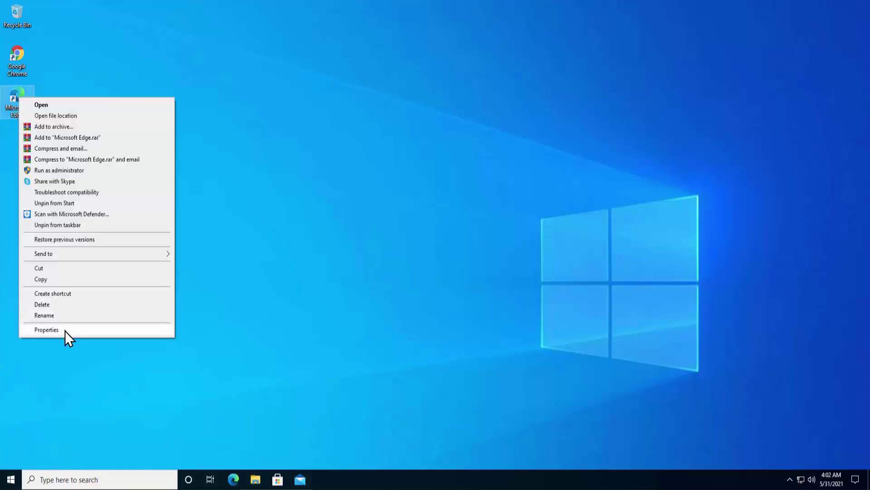
{"action": "left_click", "coordinate": [64, 331]}
{"action": "left_click", "coordinate": [48, 122]}
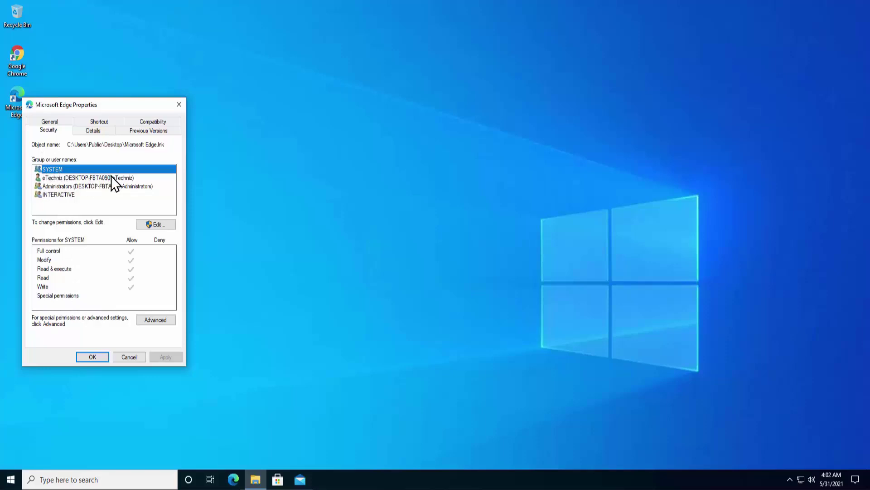
{"action": "left_click", "coordinate": [128, 179]}
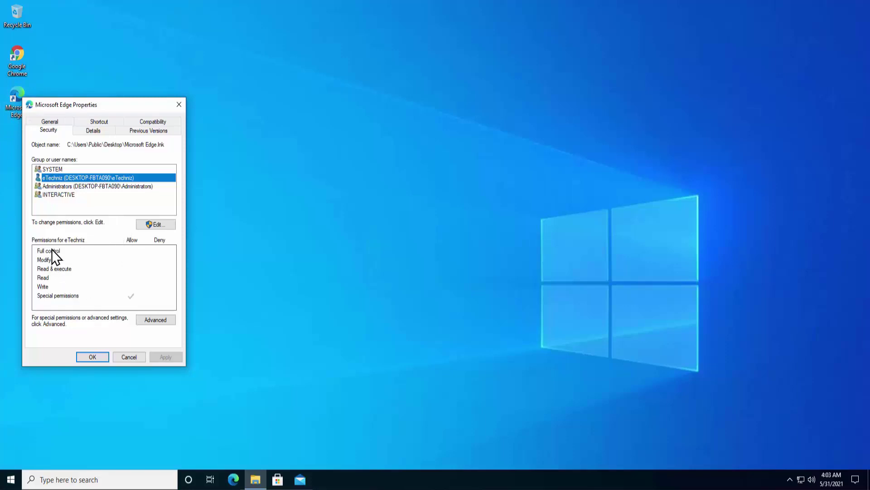
Allow Full control for the user account on the Edge shortcut, apply, and confirm.
{"action": "left_click", "coordinate": [152, 226]}
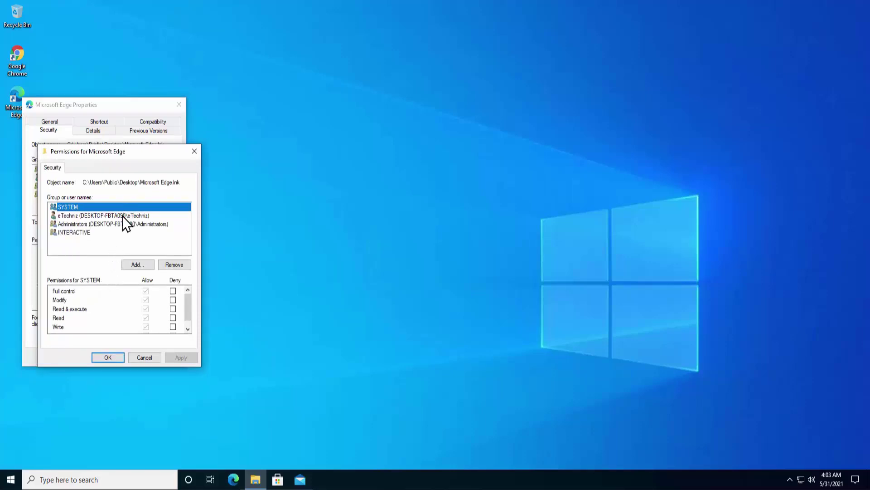
{"action": "left_click", "coordinate": [76, 216]}
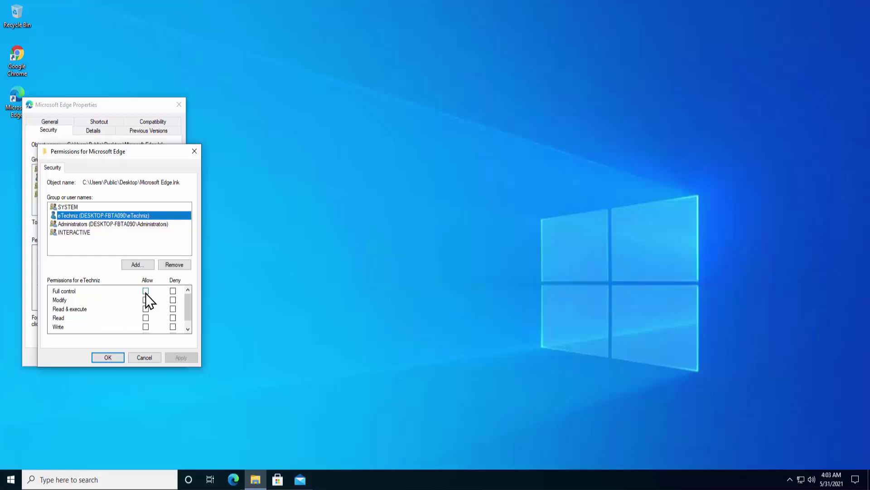
{"action": "left_click", "coordinate": [146, 291]}
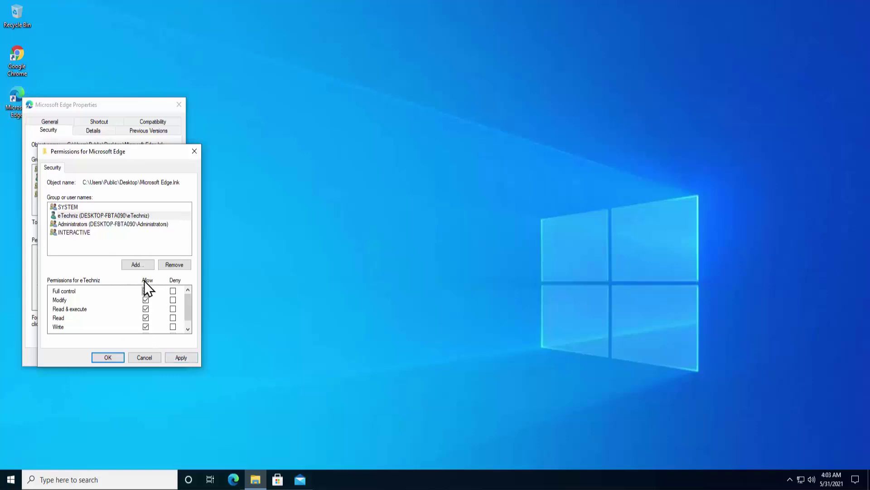
{"action": "left_click", "coordinate": [181, 358]}
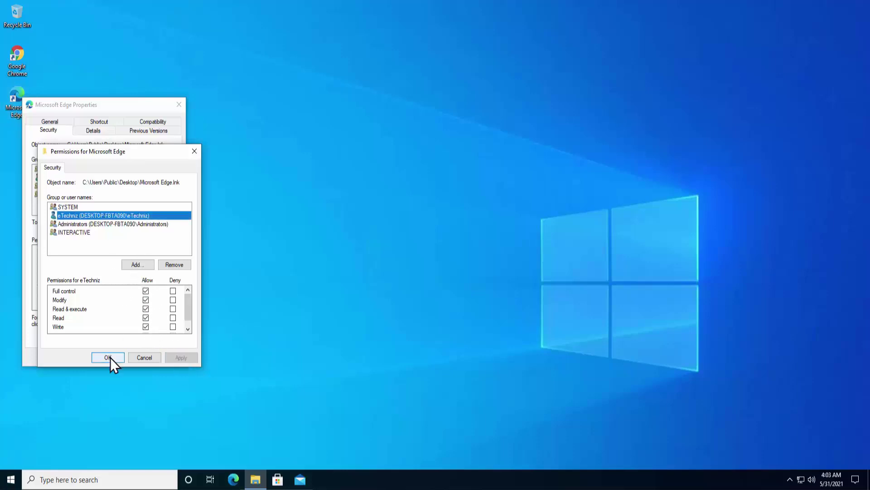
{"action": "left_click", "coordinate": [108, 357]}
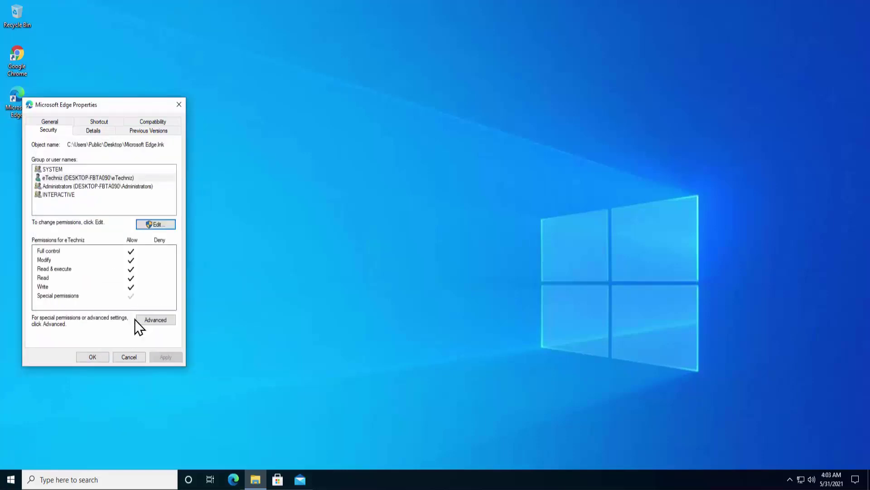
Cancel out of the Microsoft Edge Properties dialog.
{"action": "left_click", "coordinate": [135, 359]}
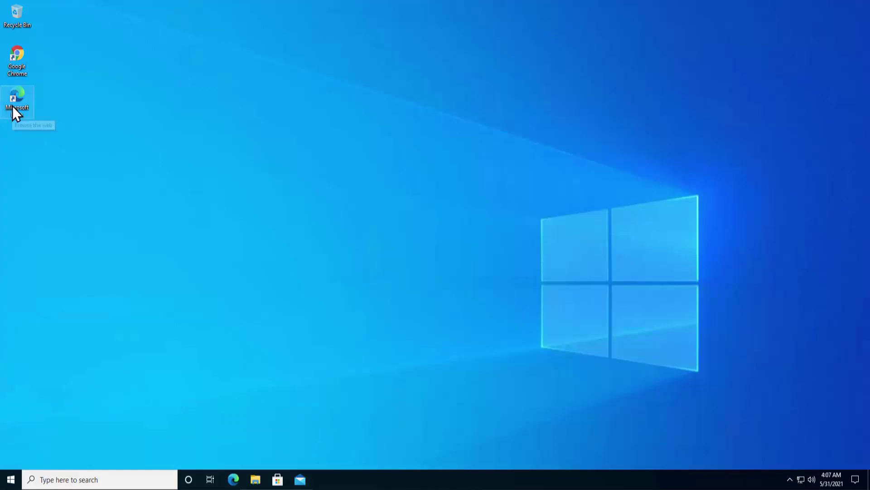
Copy the Chrome shortcut's target folder path C:\Program Files\Google\Chrome\Application from its Properties.
{"action": "right_click", "coordinate": [22, 63]}
{"action": "left_click", "coordinate": [47, 295]}
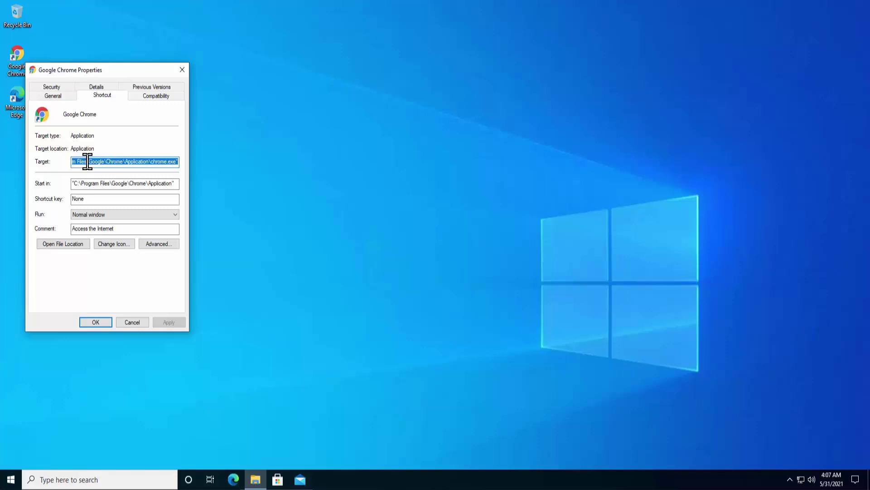
{"action": "left_click_drag", "start_coordinate": [88, 162], "coordinate": [77, 161]}
{"action": "double_click", "coordinate": [173, 162]}
{"action": "left_click_drag", "start_coordinate": [145, 161], "coordinate": [76, 162]}
{"action": "right_click", "coordinate": [80, 161]}
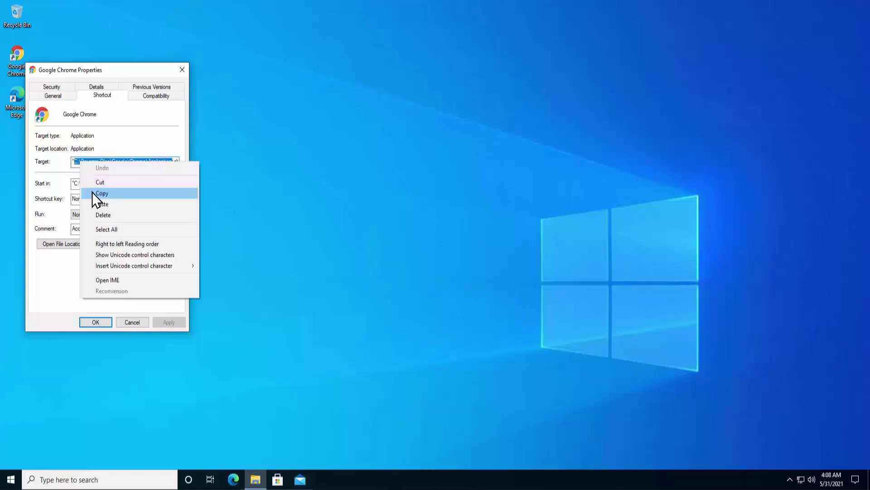
{"action": "left_click", "coordinate": [97, 194]}
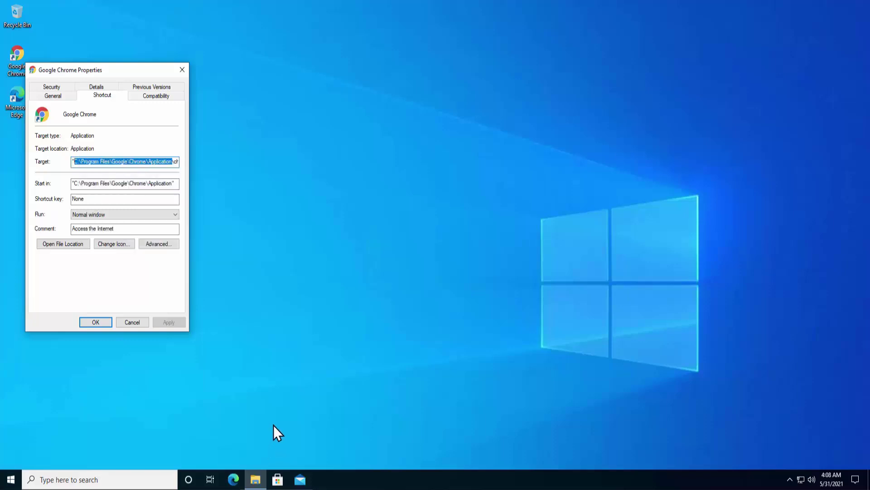
Browse to the pasted Chrome Application folder in a new File Explorer window, then cancel Chrome Properties.
{"action": "mouse_move", "coordinate": [256, 479]}
{"action": "key", "text": "super+e"}
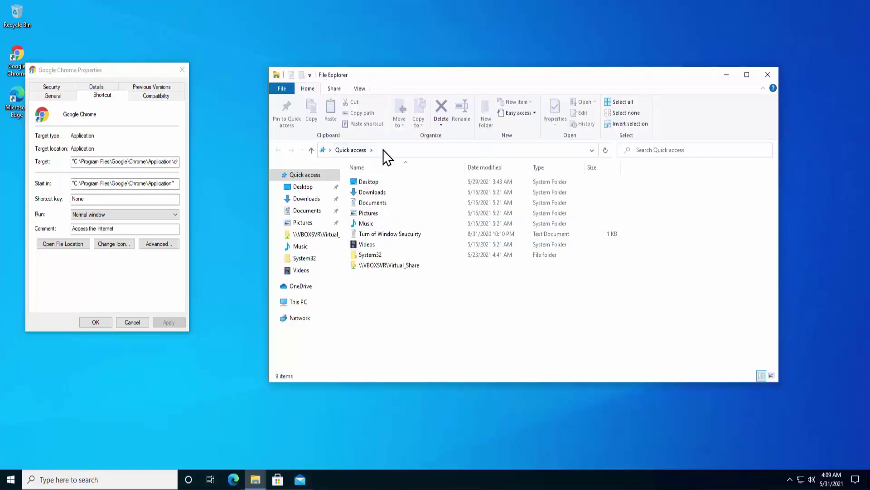
{"action": "left_click", "coordinate": [426, 156]}
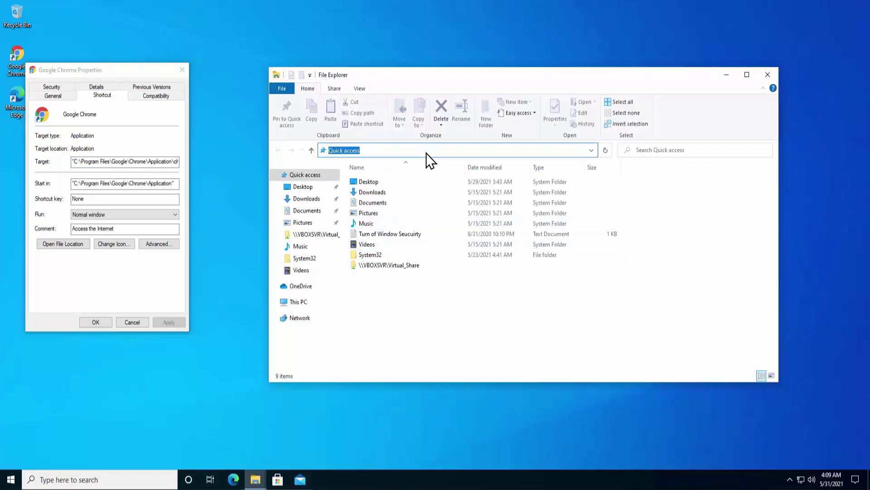
{"action": "key", "text": "ctrl+v"}
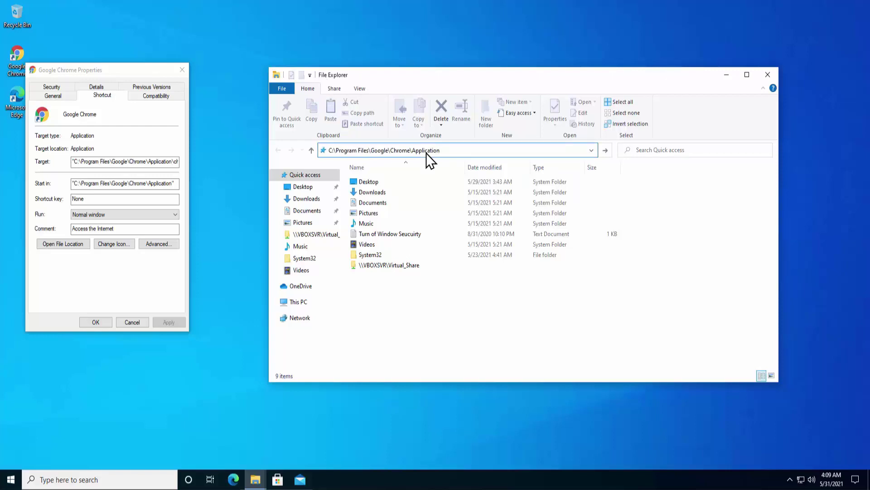
{"action": "left_click", "coordinate": [608, 154]}
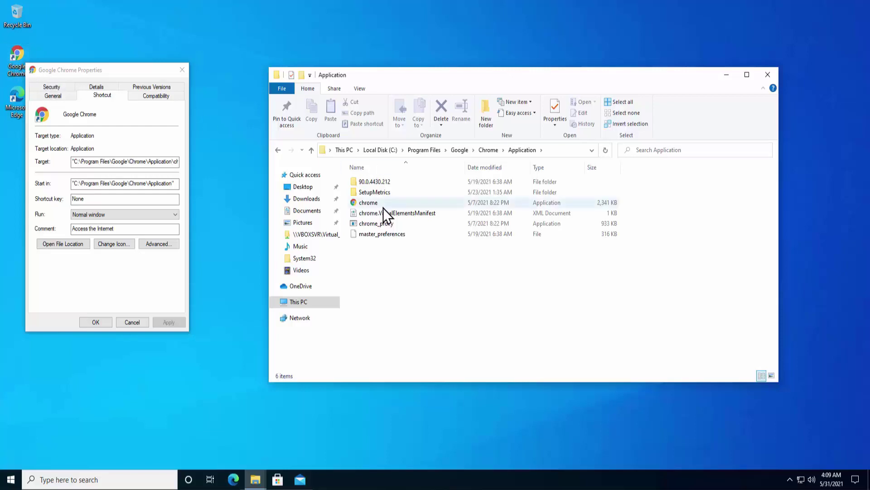
{"action": "mouse_move", "coordinate": [383, 206]}
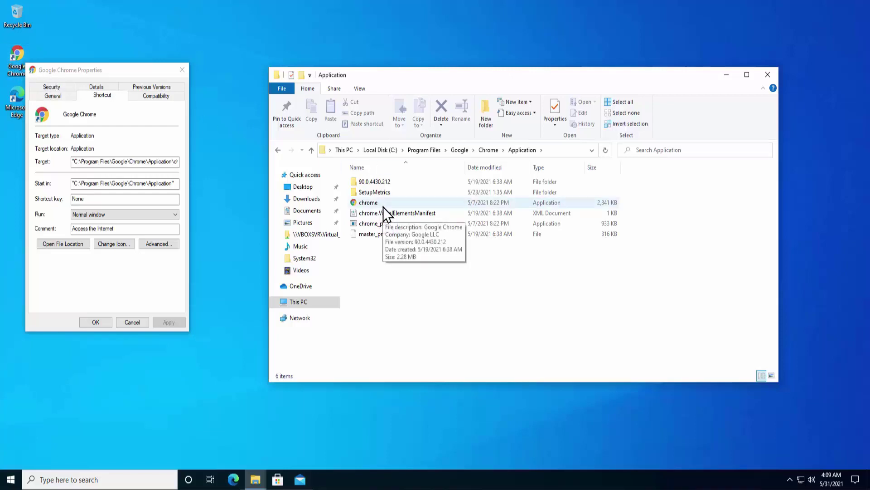
{"action": "left_click", "coordinate": [140, 319]}
Delete the old Chrome desktop icon and send chrome to Desktop (create shortcut).
{"action": "left_click", "coordinate": [17, 62]}
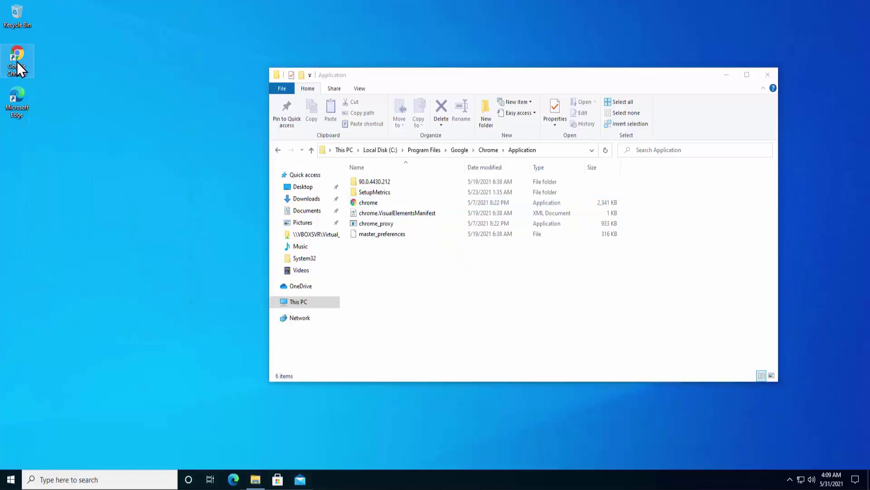
{"action": "key", "text": "Delete"}
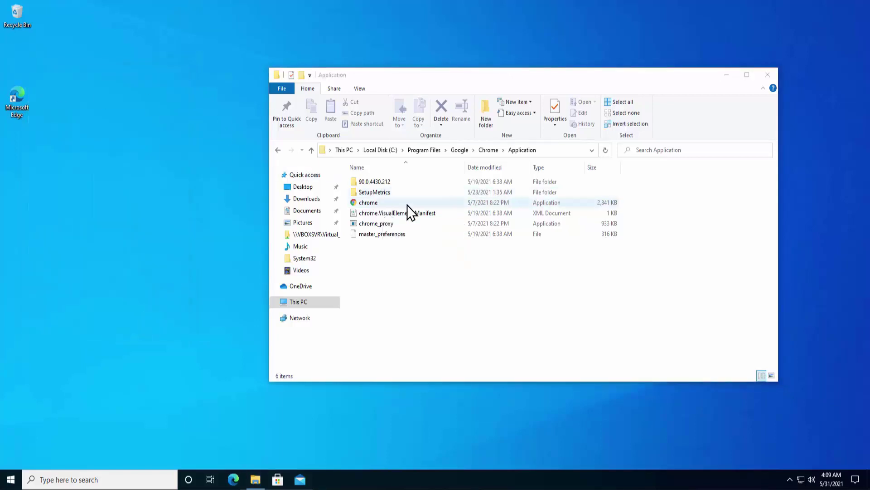
{"action": "left_click", "coordinate": [407, 205]}
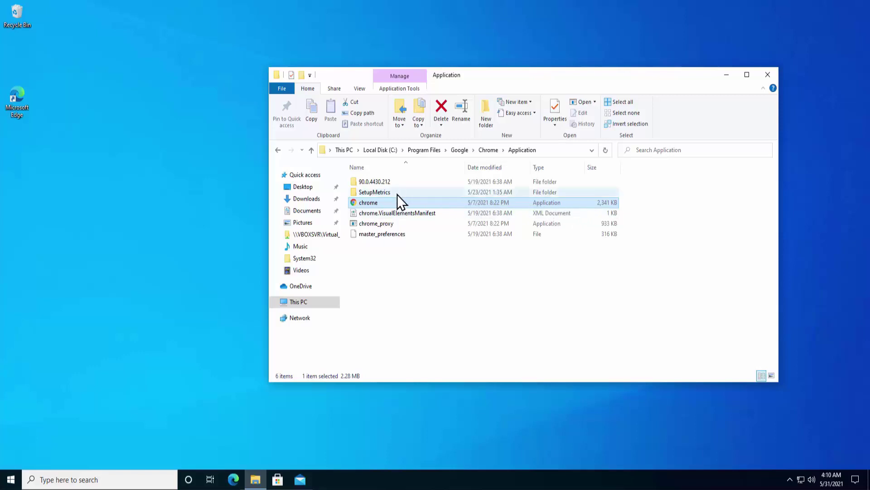
{"action": "right_click", "coordinate": [440, 203]}
{"action": "mouse_move", "coordinate": [475, 357]}
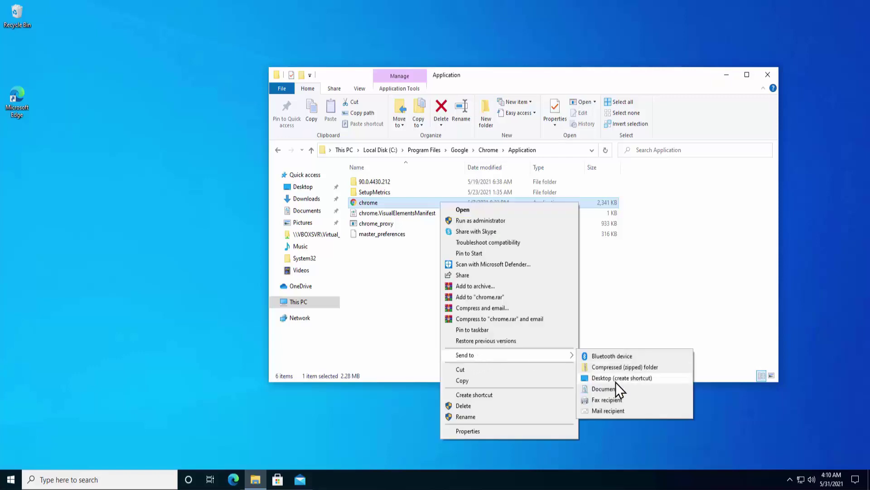
{"action": "left_click", "coordinate": [641, 378]}
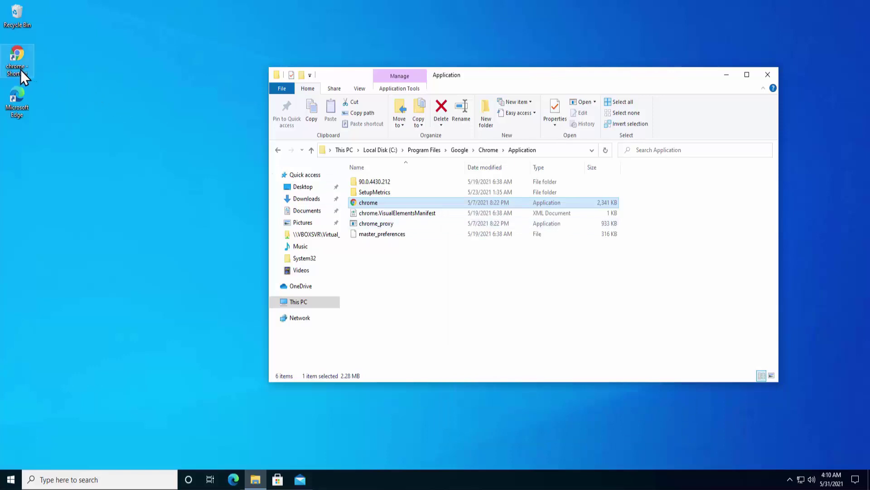
Minimize File Explorer to reveal the desktop with Recycle Bin, chrome - Shortcut and Edge.
{"action": "key", "text": "super+d"}
{"action": "left_click", "coordinate": [146, 74]}
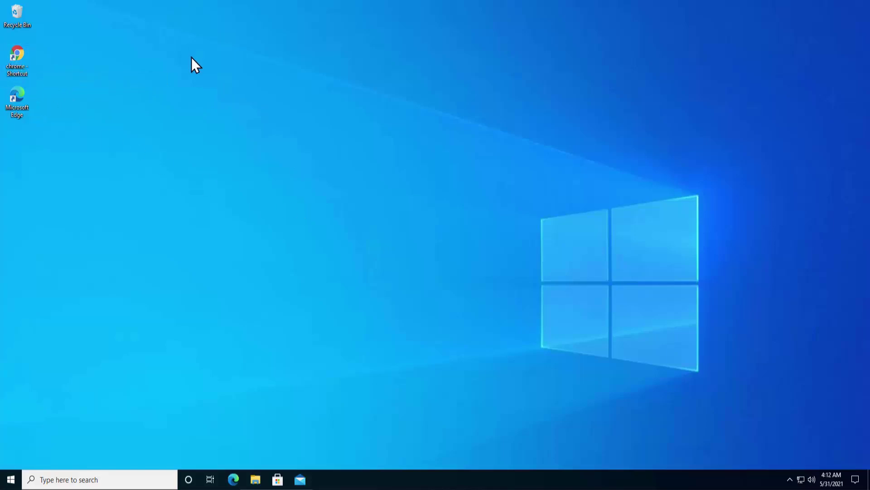
{"action": "right_click", "coordinate": [15, 55]}
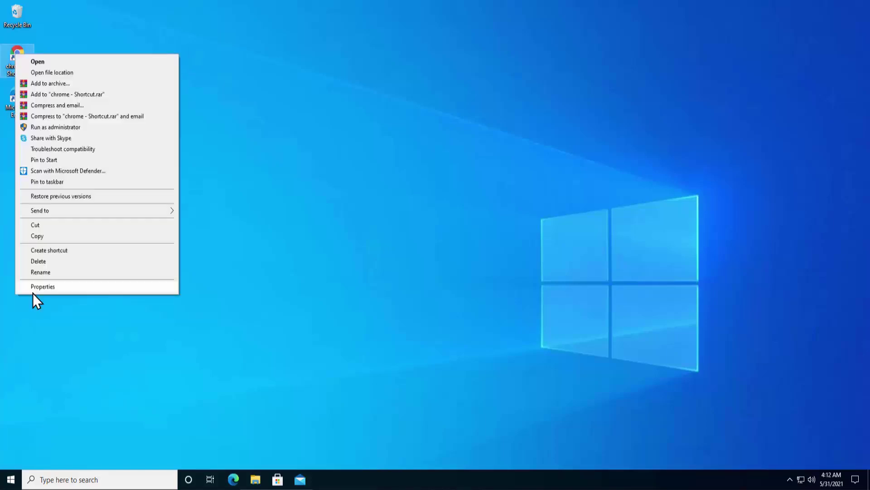
{"action": "left_click", "coordinate": [33, 292]}
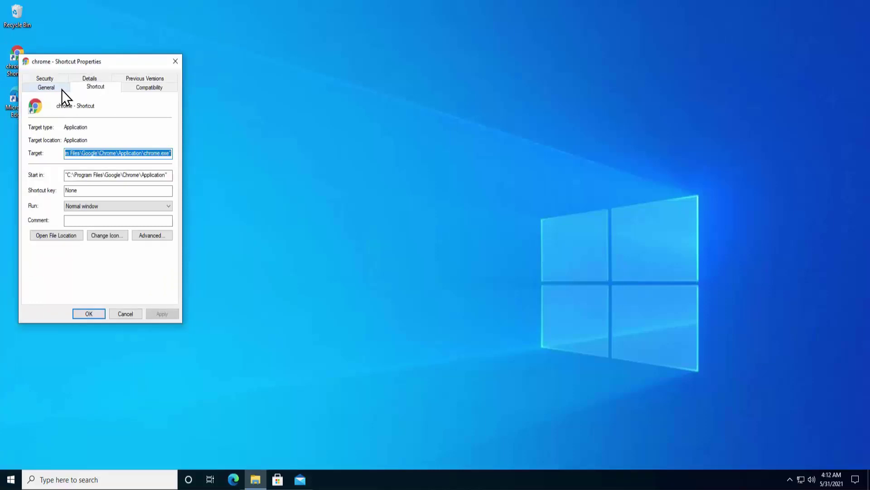
{"action": "left_click", "coordinate": [50, 88]}
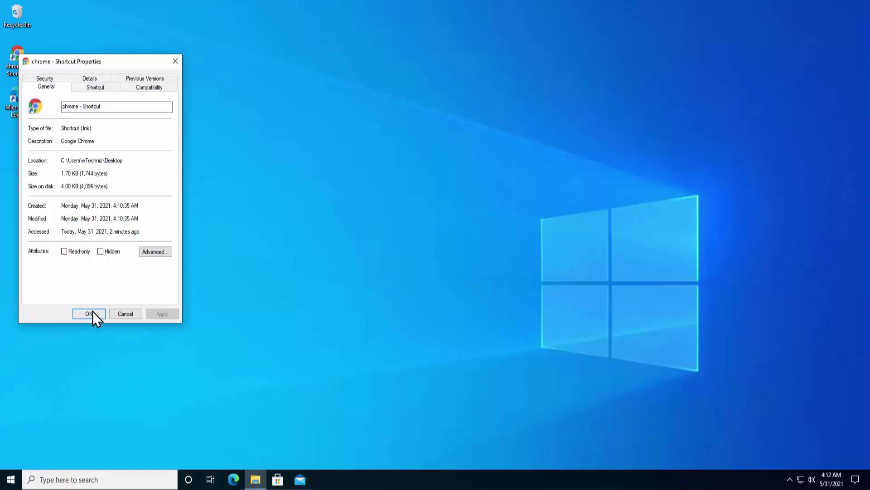
{"action": "left_click", "coordinate": [121, 313]}
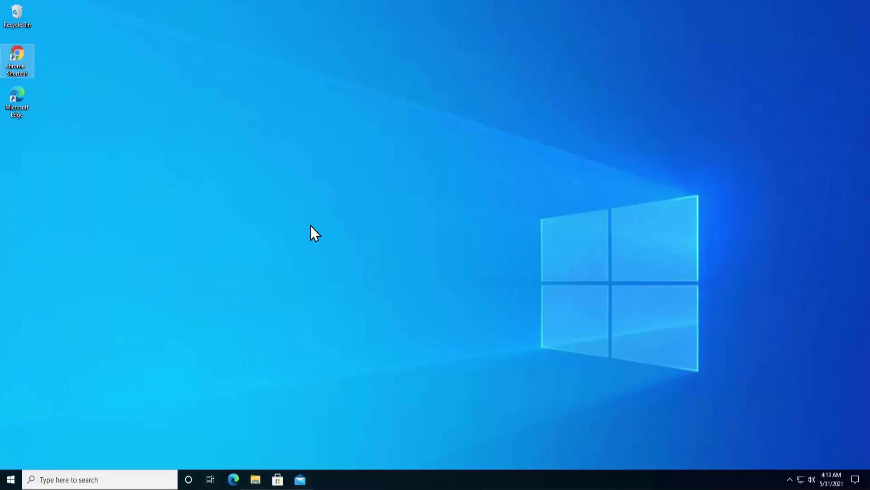